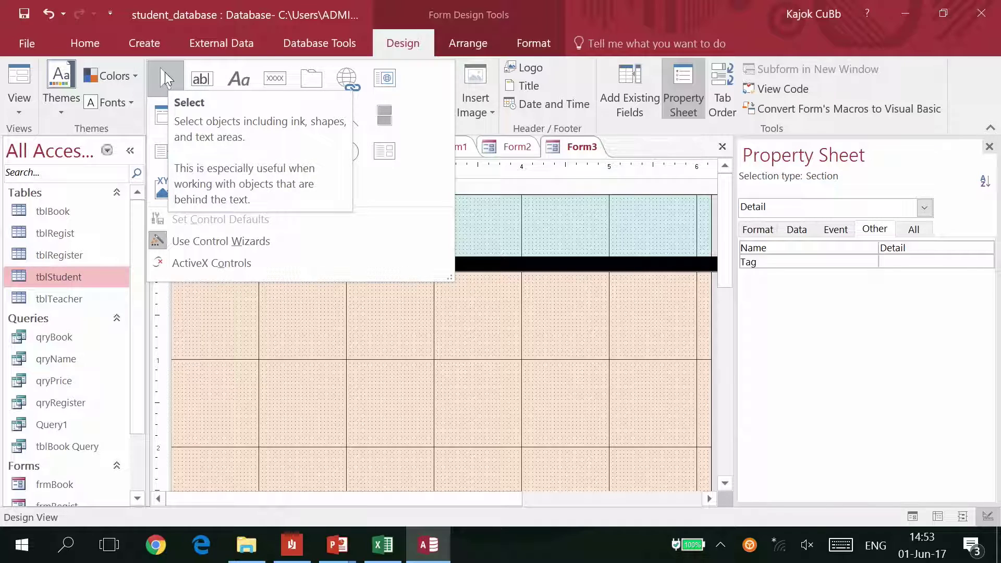
click(201, 80)
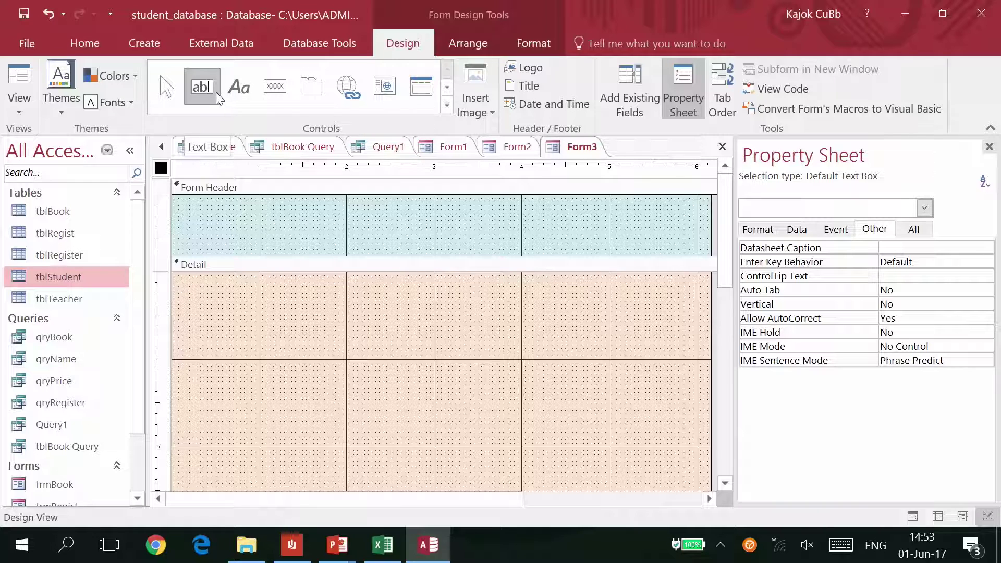
click(252, 87)
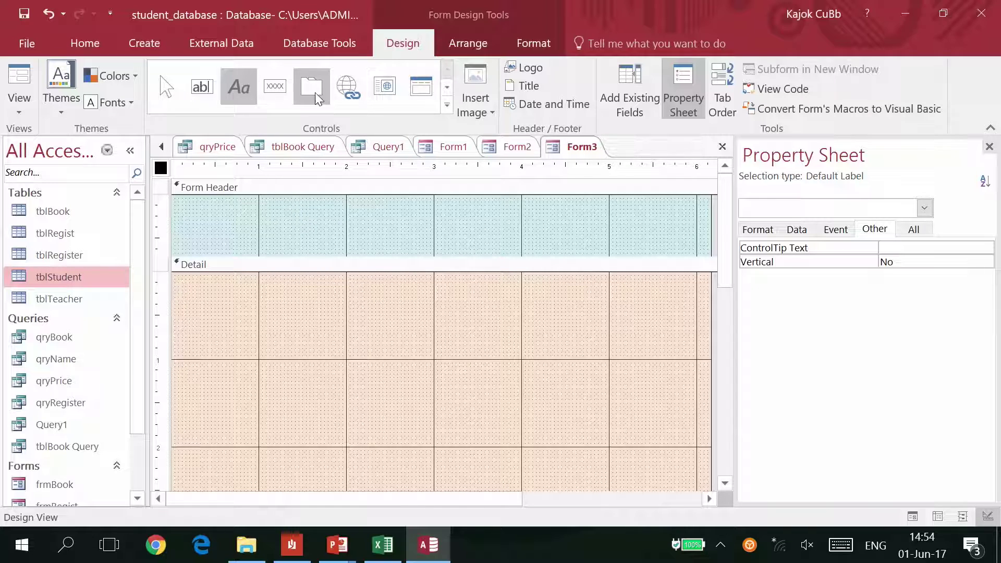
click(280, 84)
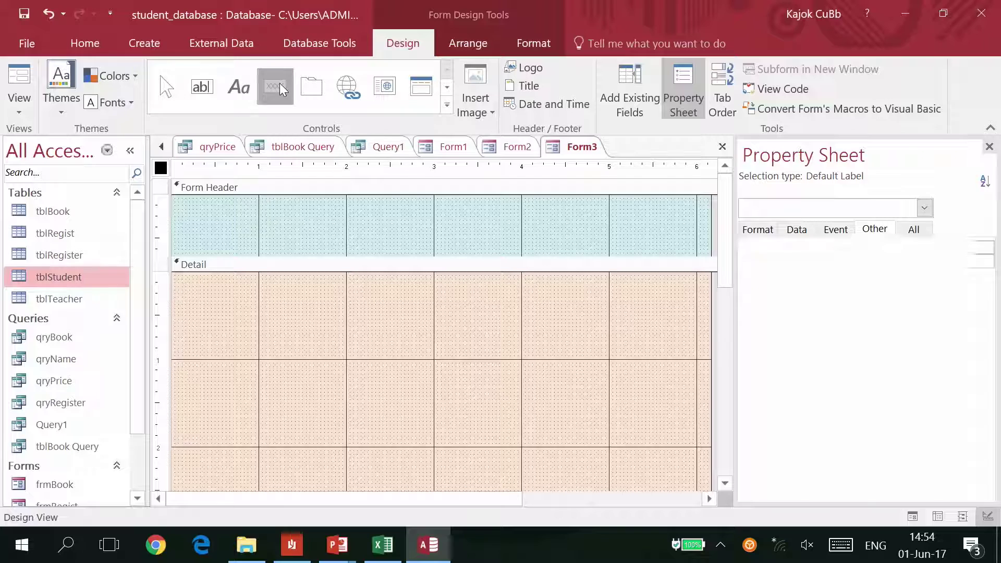
click(447, 106)
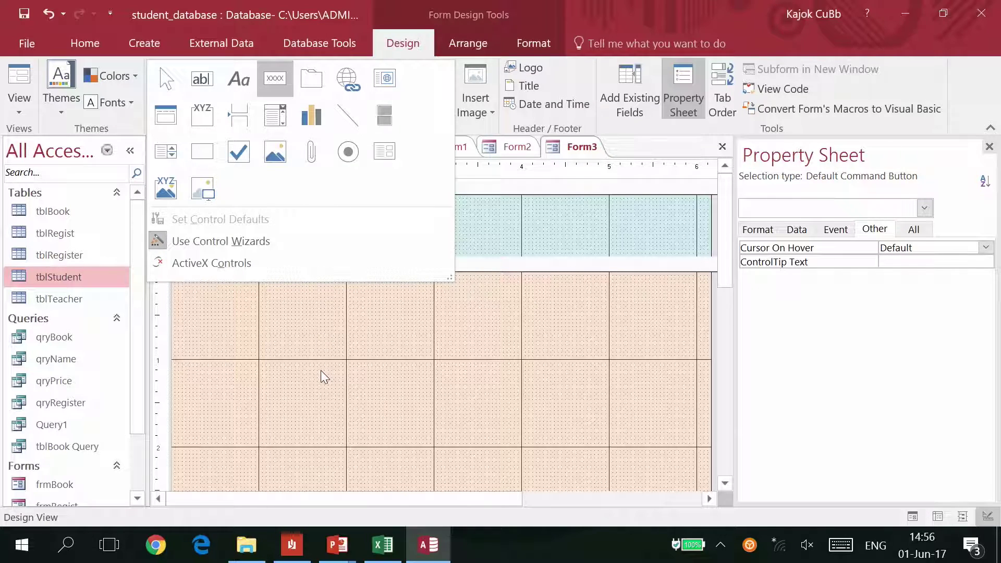
click(330, 333)
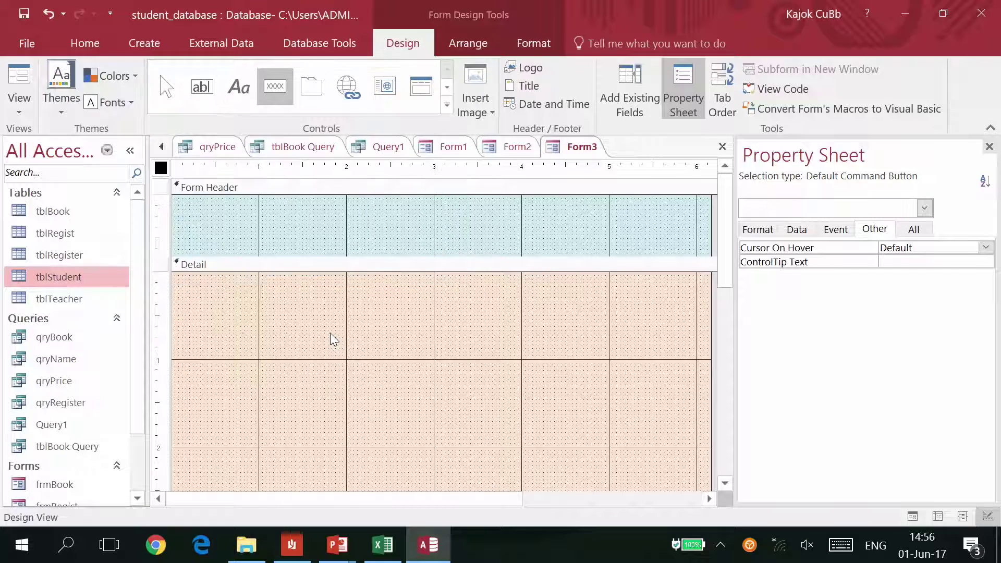
Step: Open the frmStudent form in Design View and place a combo box in its form header, about 1.5" from the left edge
scroll(94, 341, down, 1)
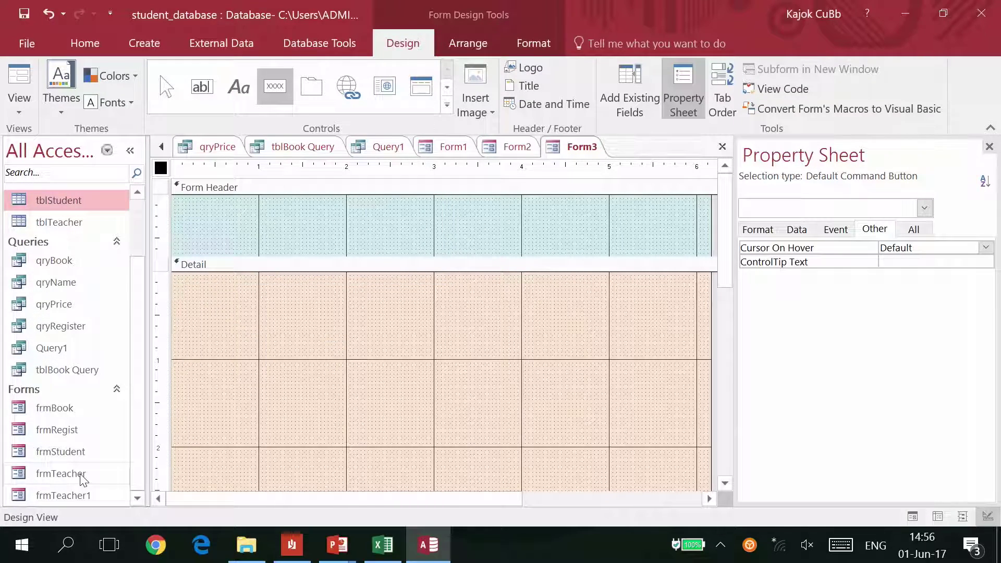
double_click(74, 455)
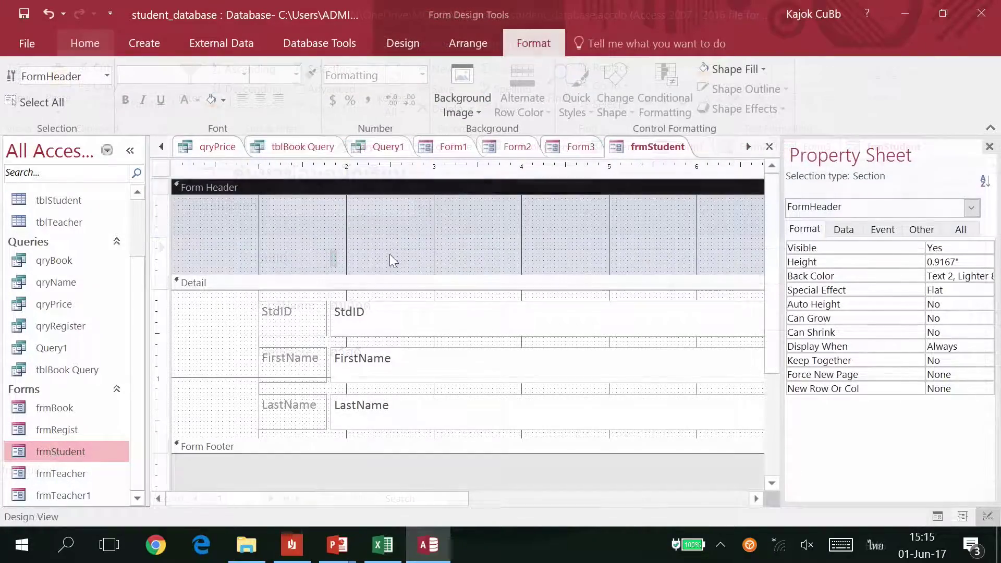
click(400, 46)
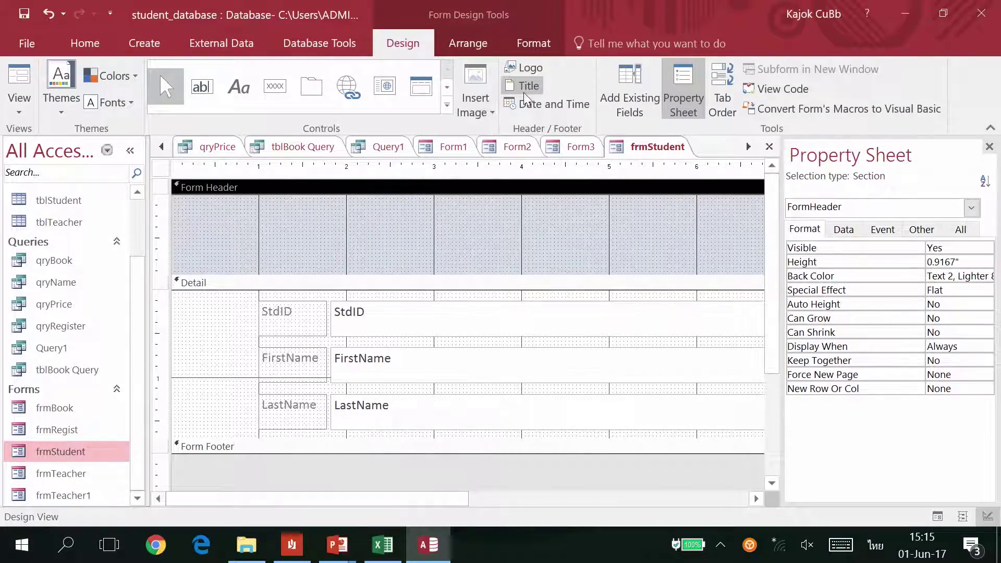
click(447, 105)
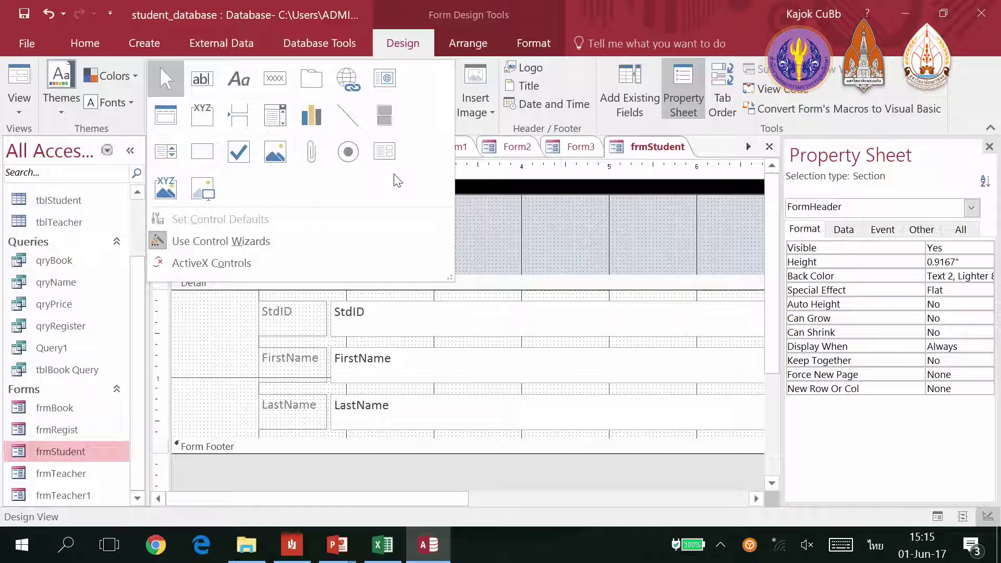
click(285, 119)
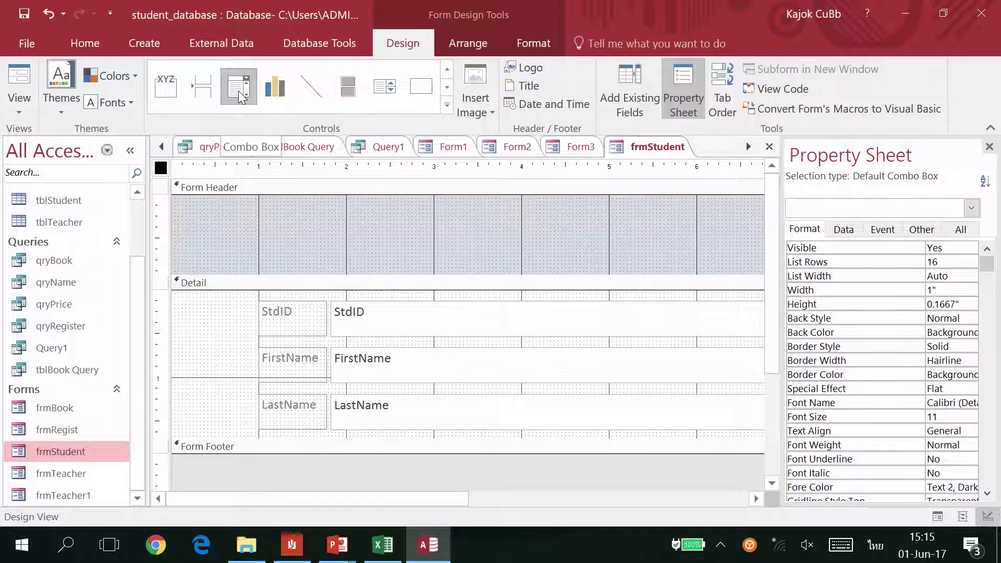
click(303, 233)
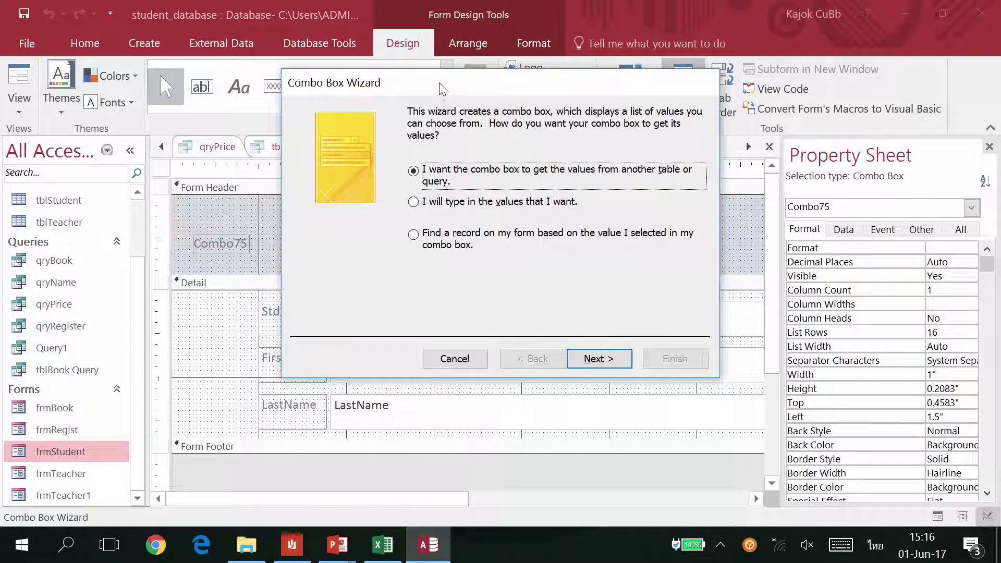
Step: Configure the combo box to find a record on the form based on its selected value, with StdID as its only field
drag(442, 89, 445, 107)
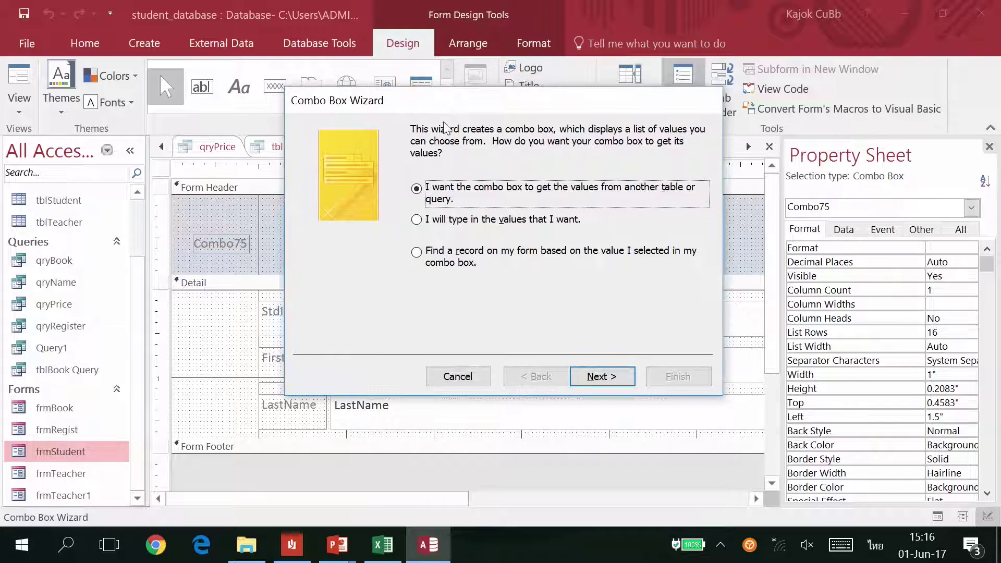
click(471, 255)
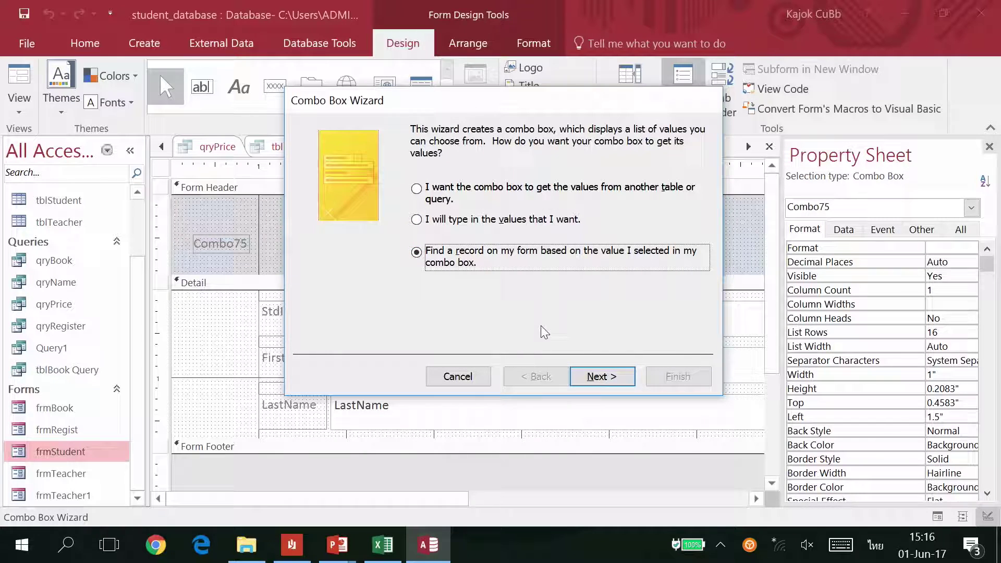
click(602, 376)
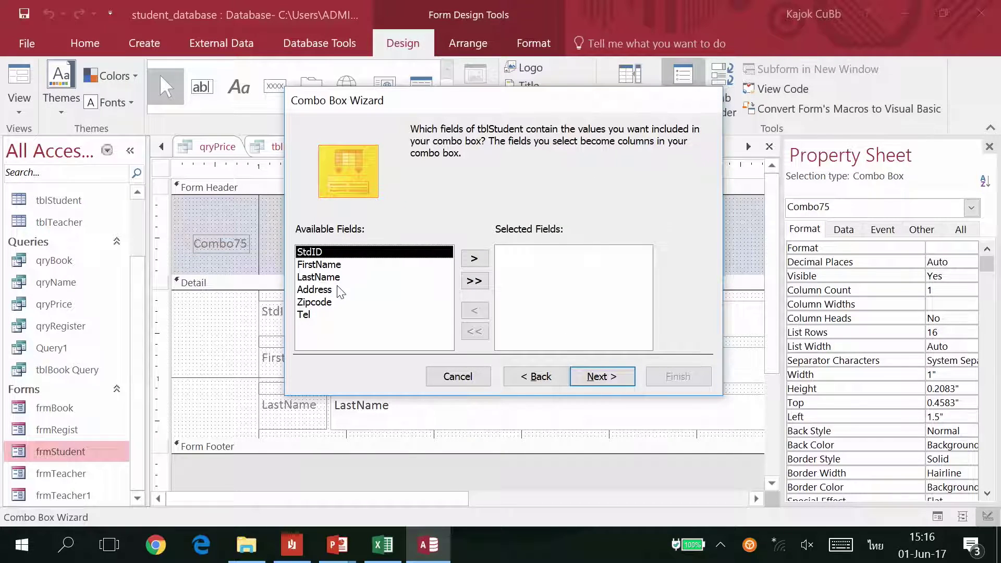
click(474, 259)
click(600, 376)
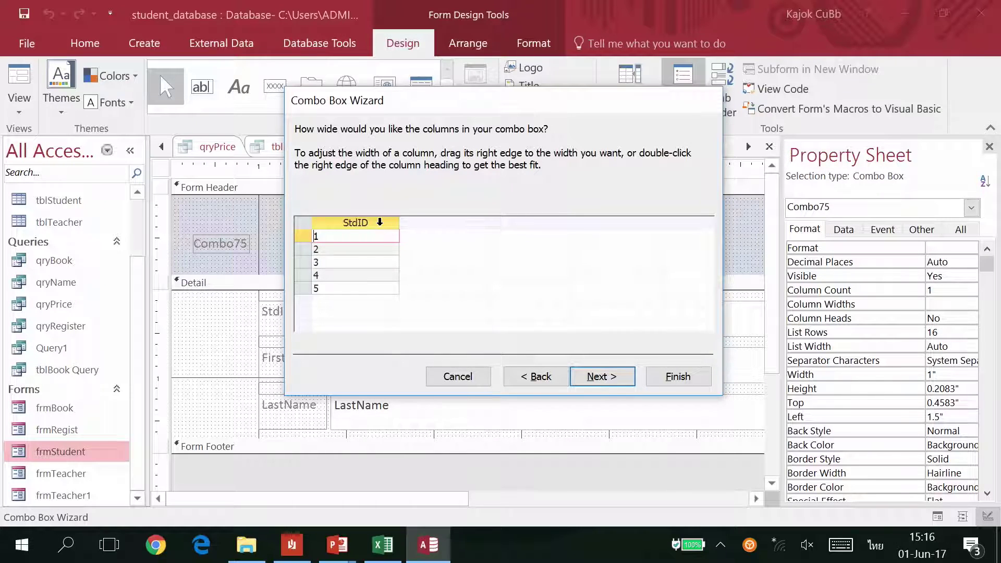
click(380, 222)
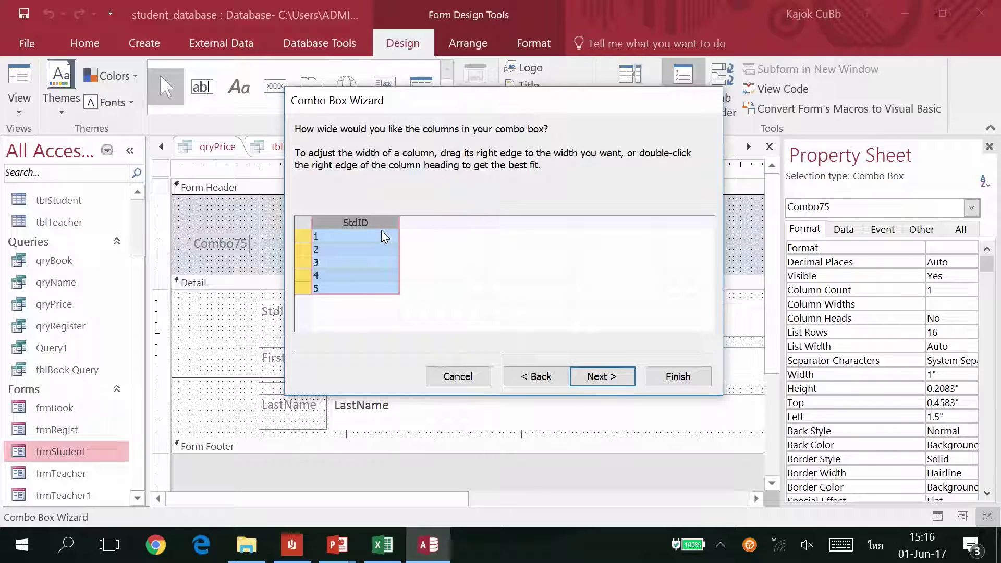
click(600, 377)
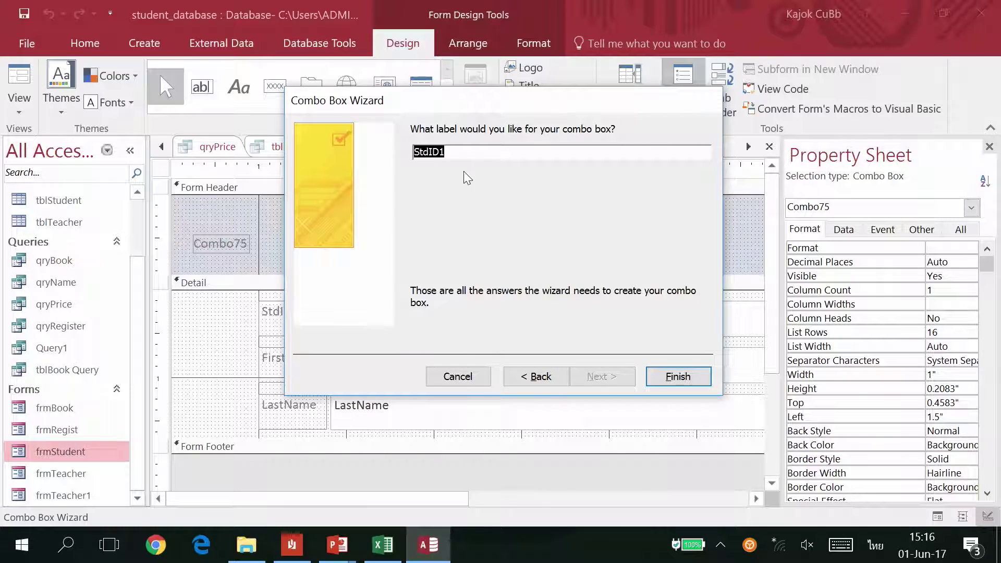
Step: Label the combo box "รหัสนักศึกษา" and complete the Combo Box Wizard
text(ร)
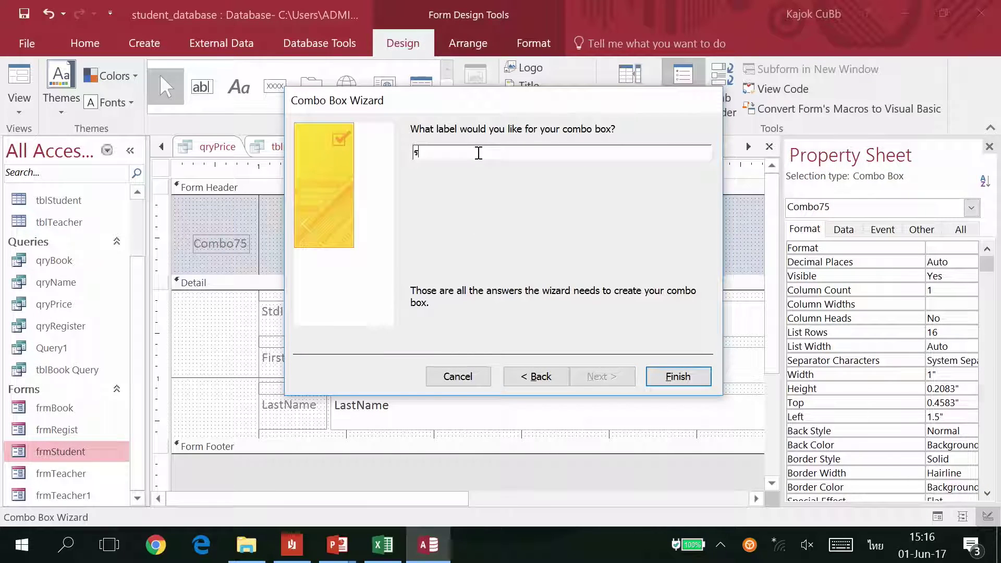
text(หัสนักศึกษา)
click(680, 377)
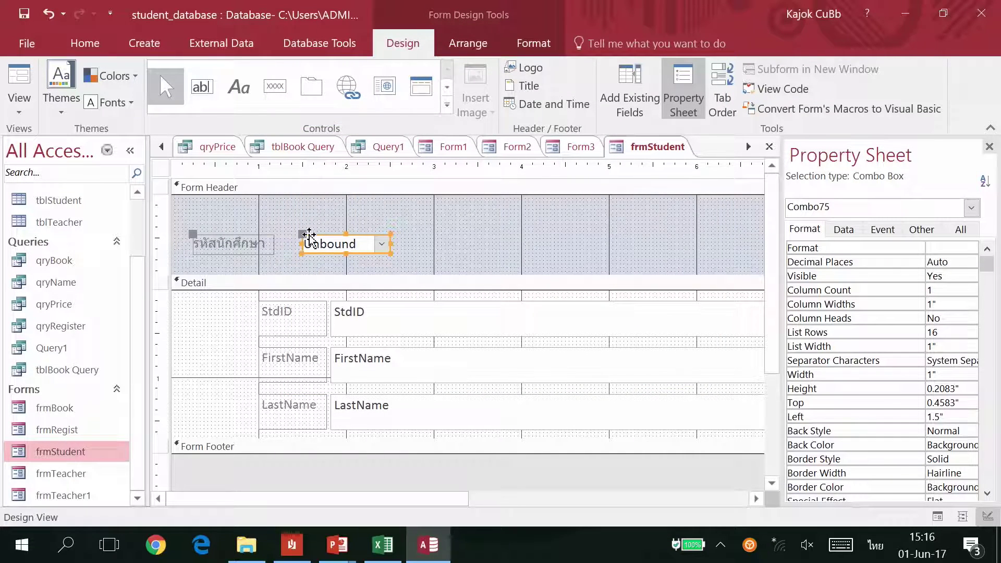
Step: Extend the combo box's left edge to meet its label, making the box about 1.29" wide
drag(302, 249, 276, 245)
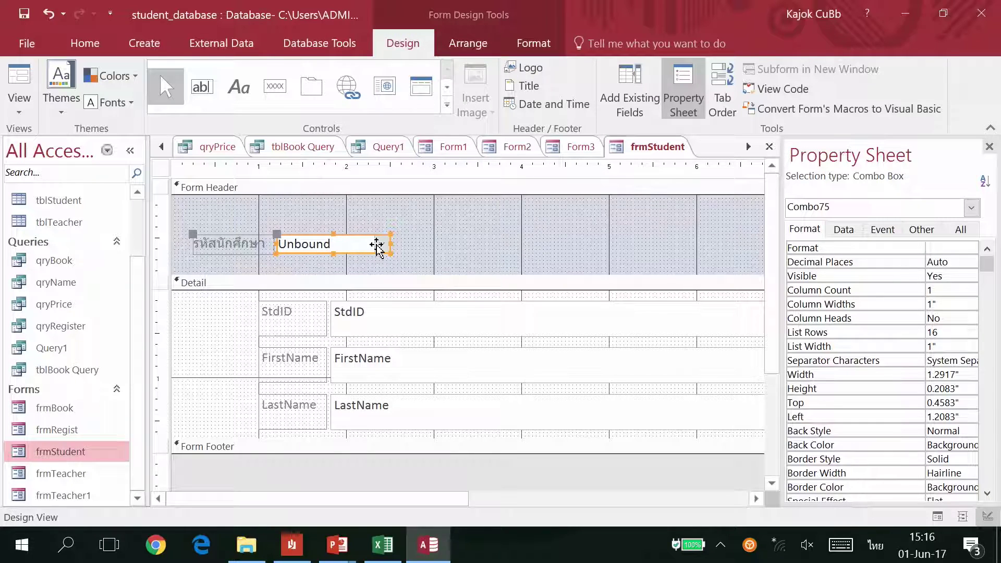
click(232, 245)
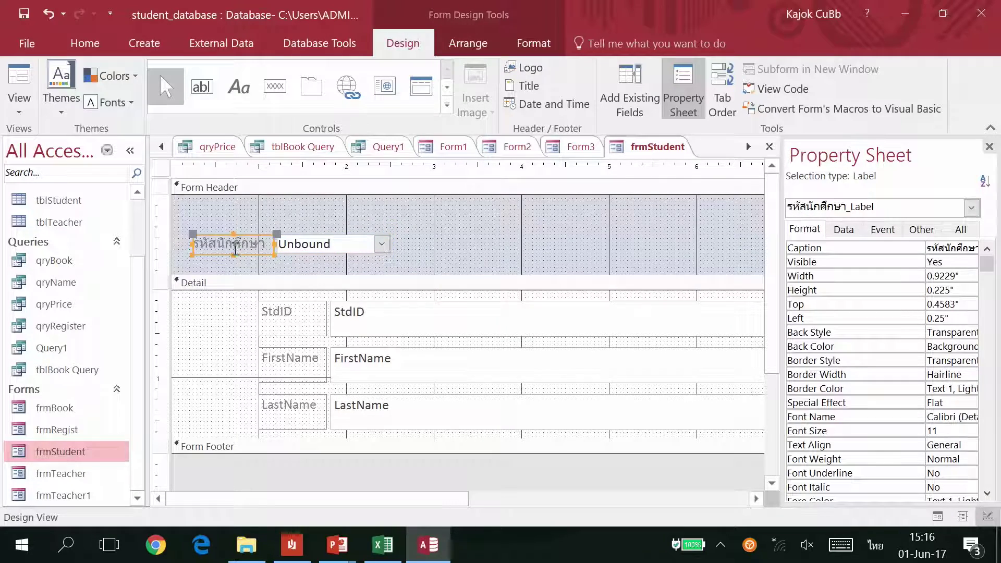
click(241, 268)
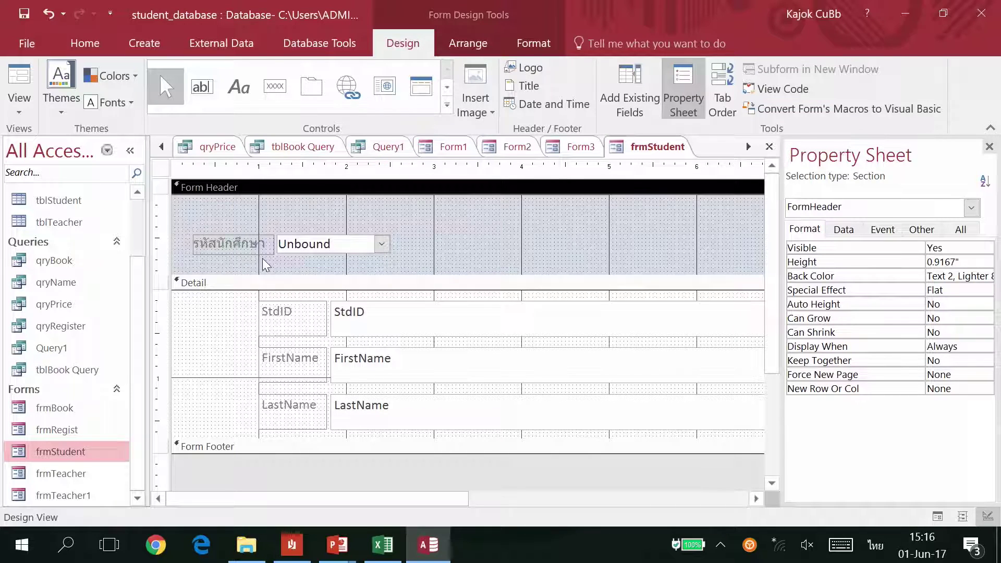
Step: Show frmStudent in Form View and look up student IDs 5 and 2 with the header combo box
double_click(84, 451)
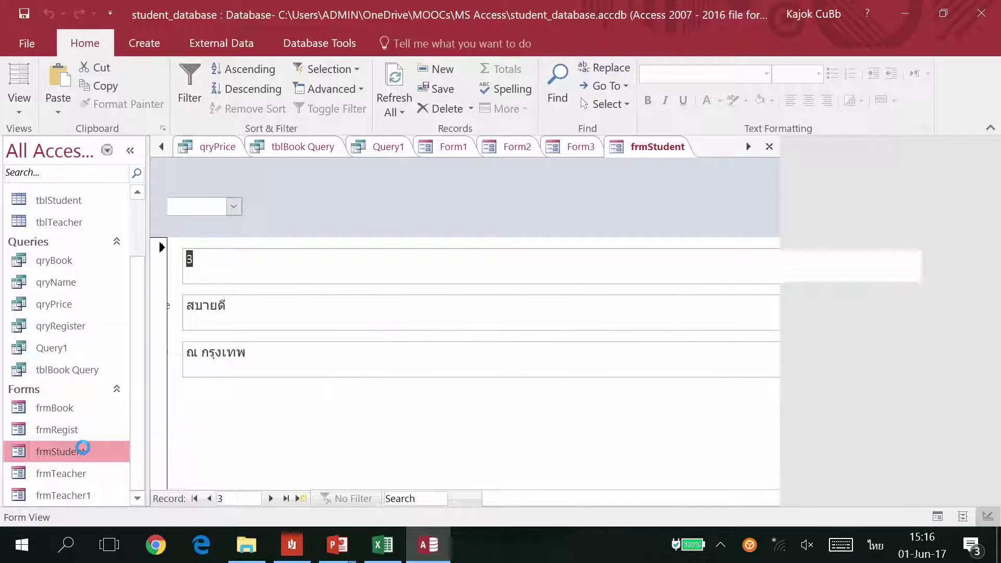
click(378, 208)
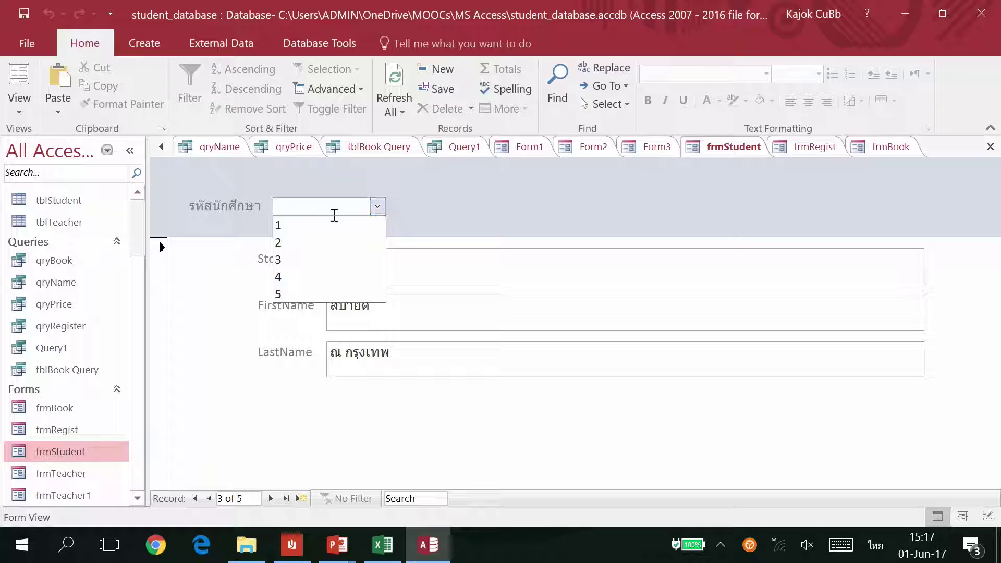
click(295, 292)
click(378, 207)
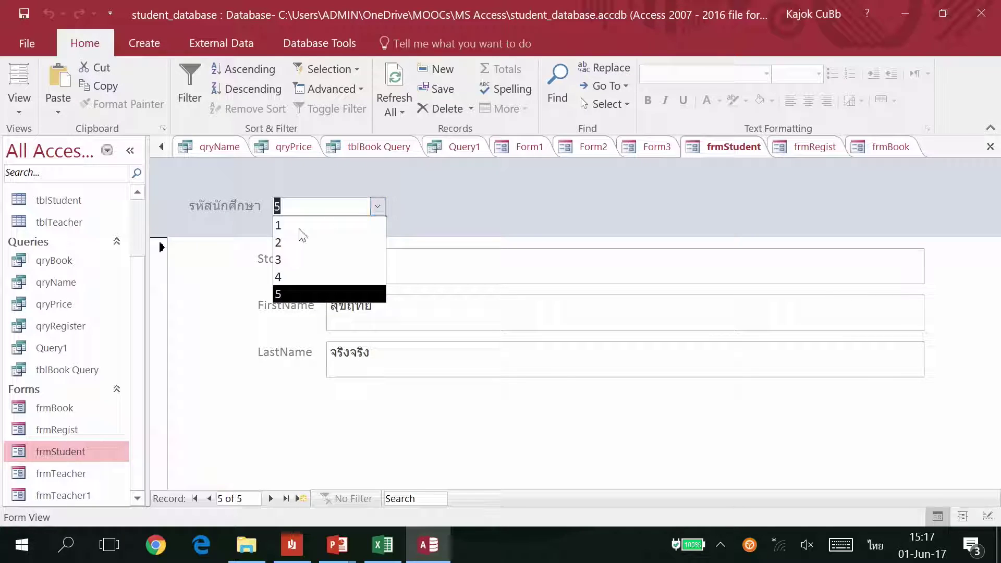
click(292, 243)
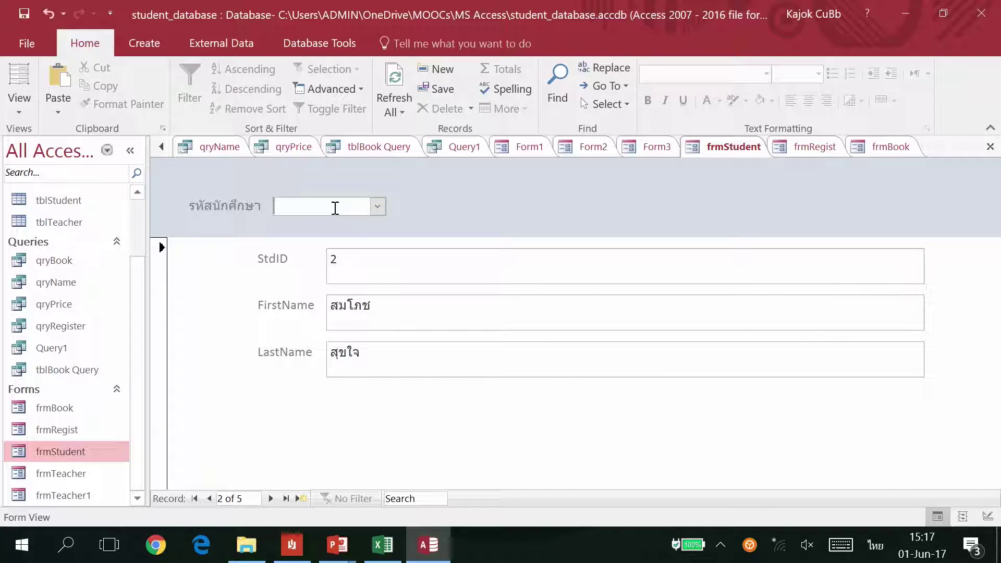
Step: Enter student ID 1 in the header combo box and bring up that student's record
click(344, 205)
key(alt+shift)
text(1)
click(377, 206)
click(362, 220)
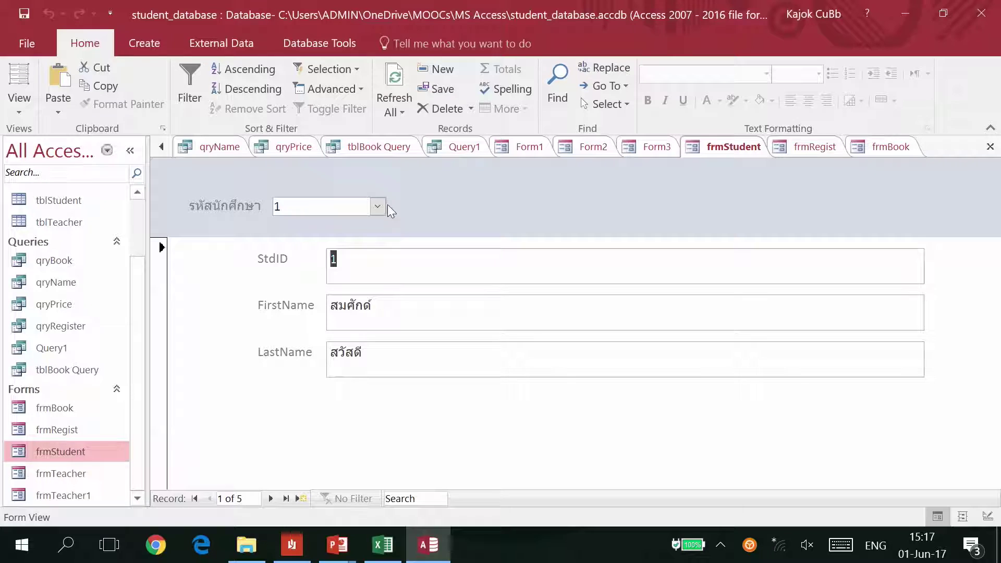
Step: Choose student IDs 2, 3 and 5 in turn in the header combo box to check each matching record
click(378, 206)
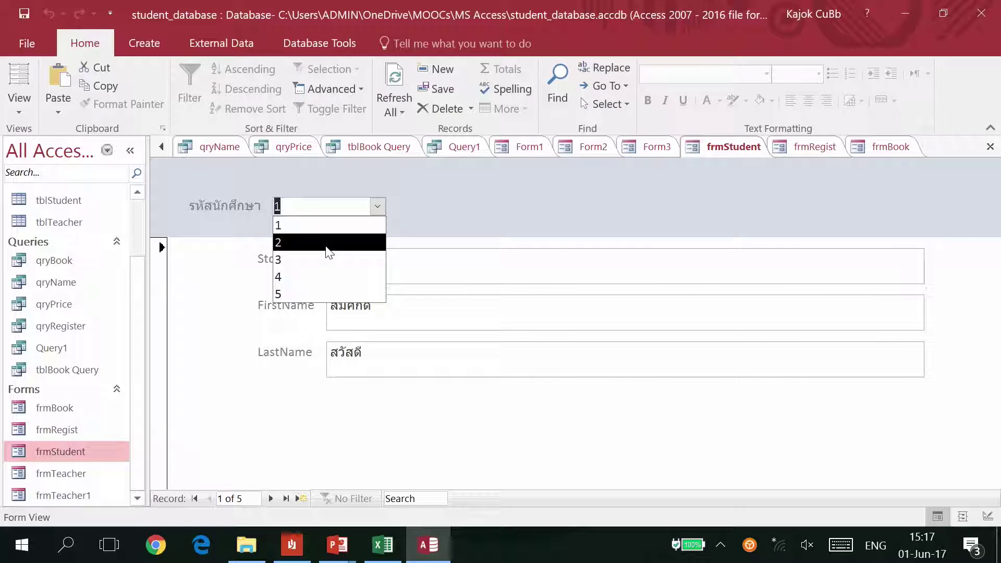
click(327, 246)
click(378, 207)
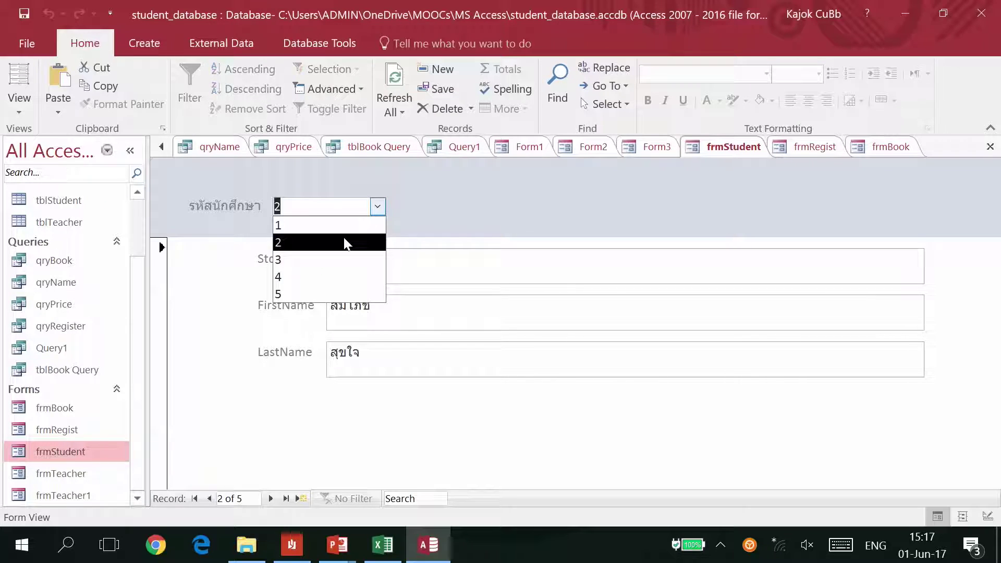
click(344, 259)
click(377, 207)
click(365, 294)
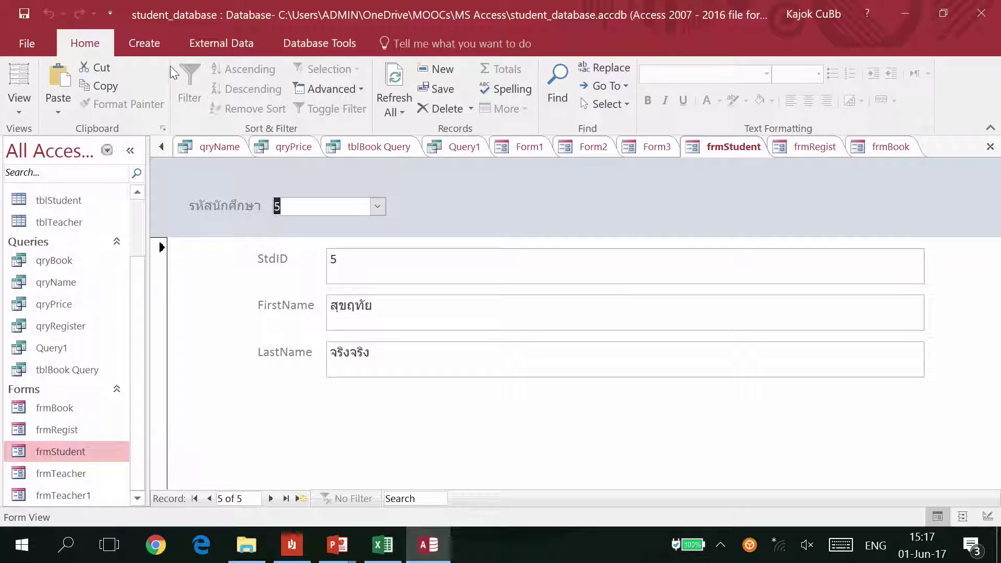
click(155, 45)
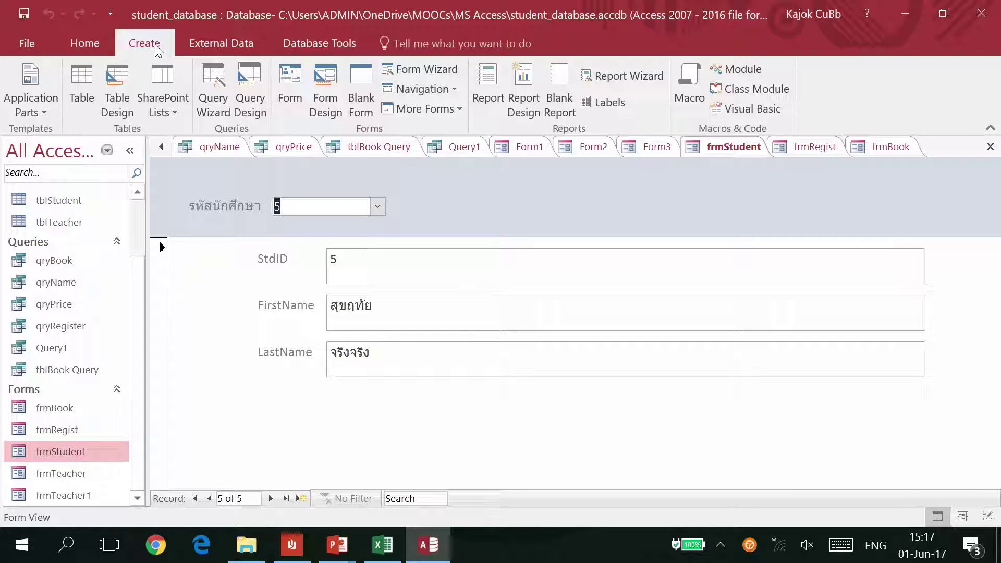